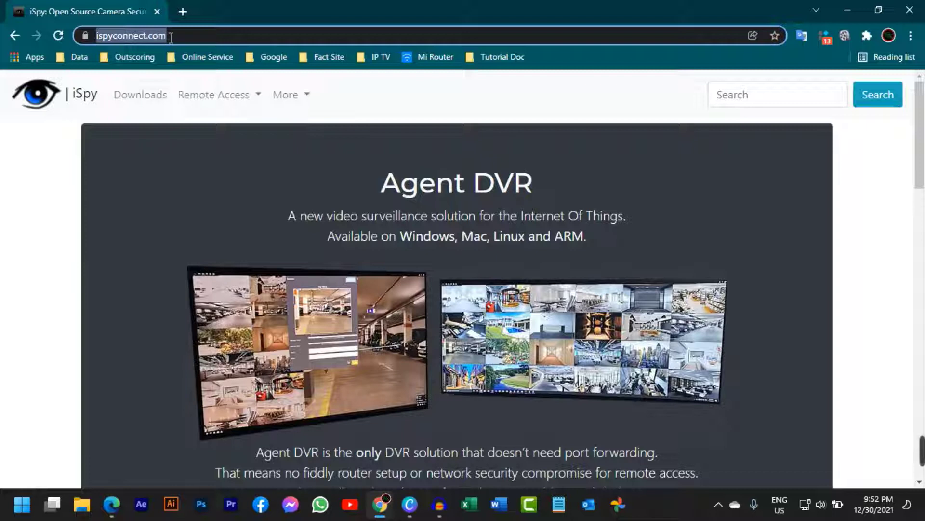
Look over the iSpy home page at ispyconnect.com and open its Downloads page
left_click(171, 37)
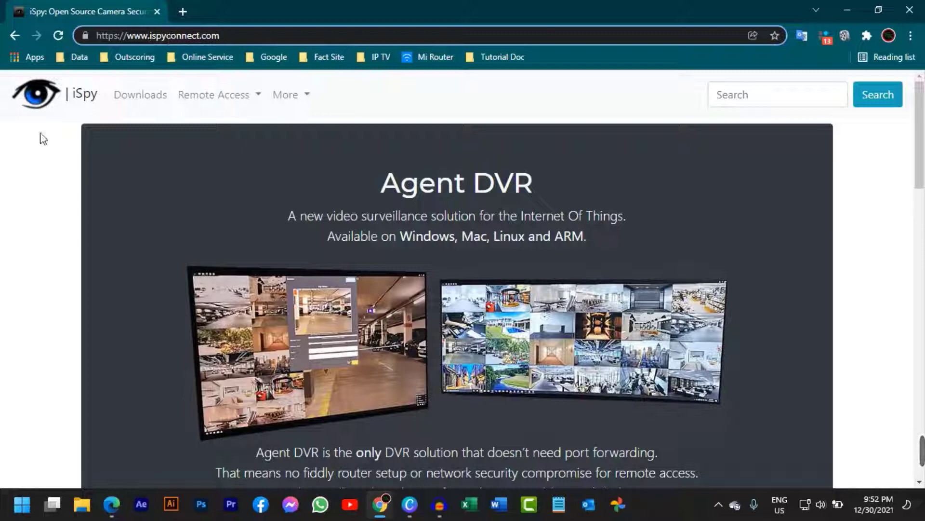
left_click(8, 170)
scroll(140, 181, "down", 8)
scroll(141, 177, "down", 10)
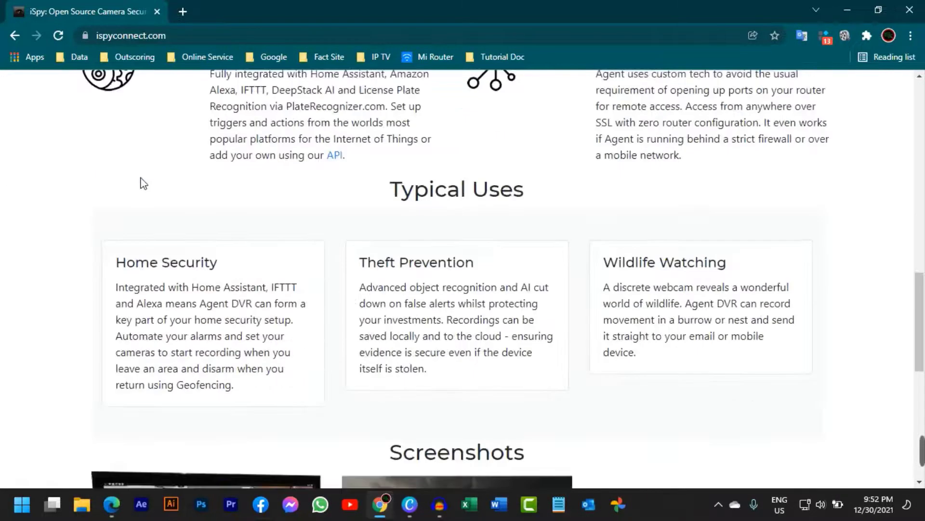
scroll(140, 178, "up", 20)
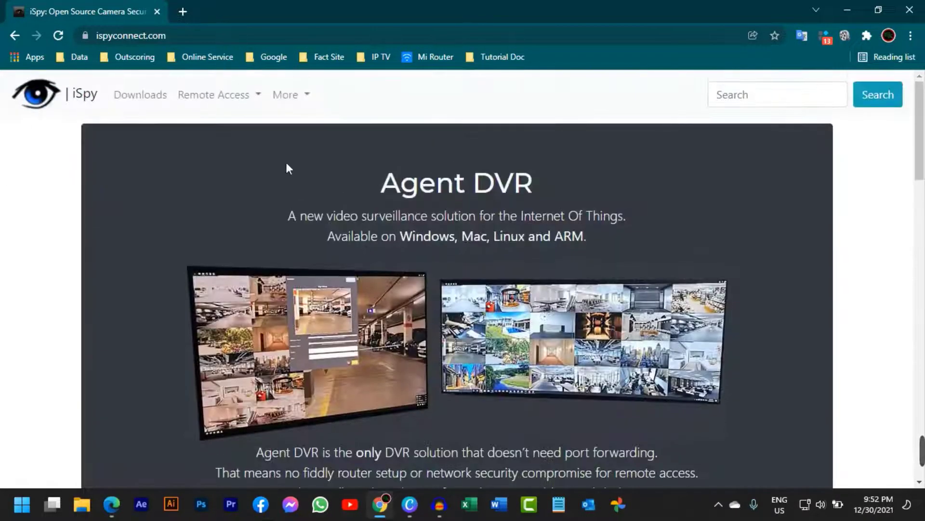
left_click(149, 99)
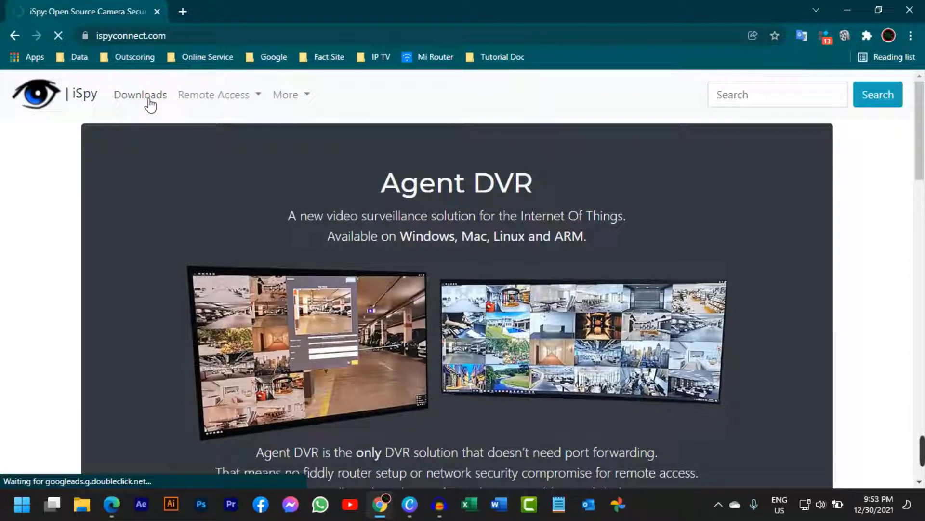
Download the 64-bit Windows installer of iSpy v7.2.1.0 and postpone the request to tell friends
scroll(217, 202, "down", 3)
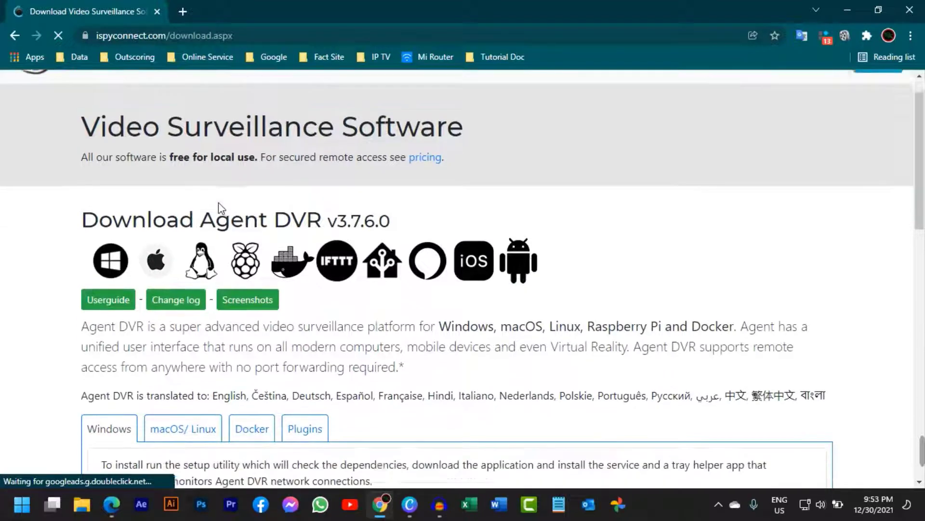
scroll(220, 189, "down", 8)
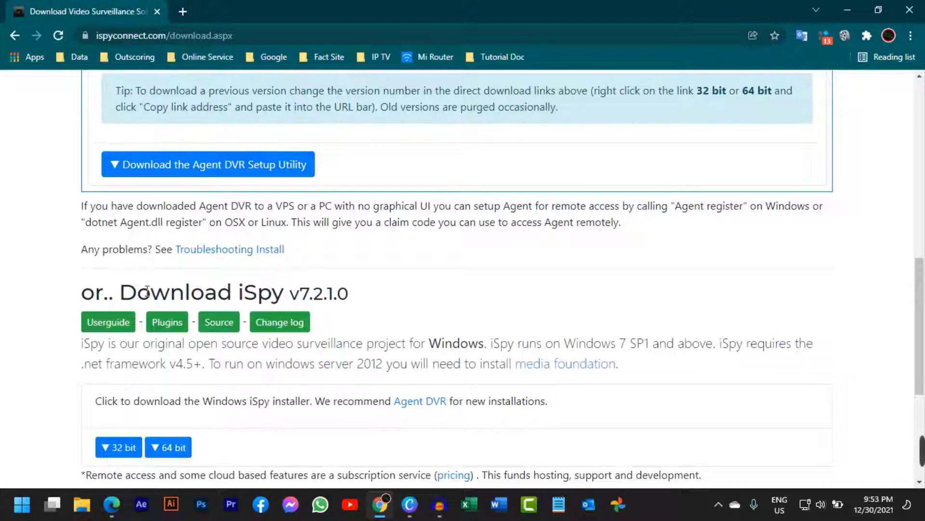
left_click_drag(251, 292, 205, 295)
left_click(364, 290)
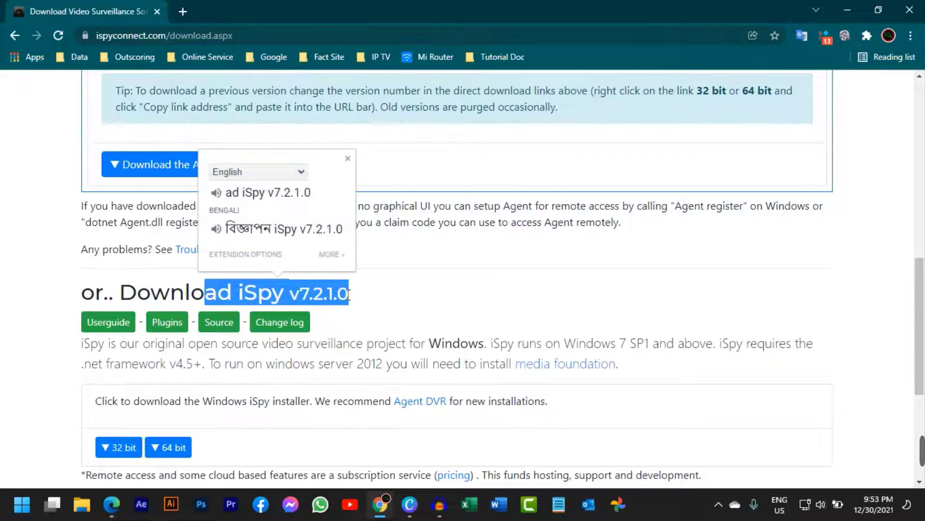
left_click(285, 300)
scroll(285, 301, "down", 2)
scroll(285, 301, "down", 1)
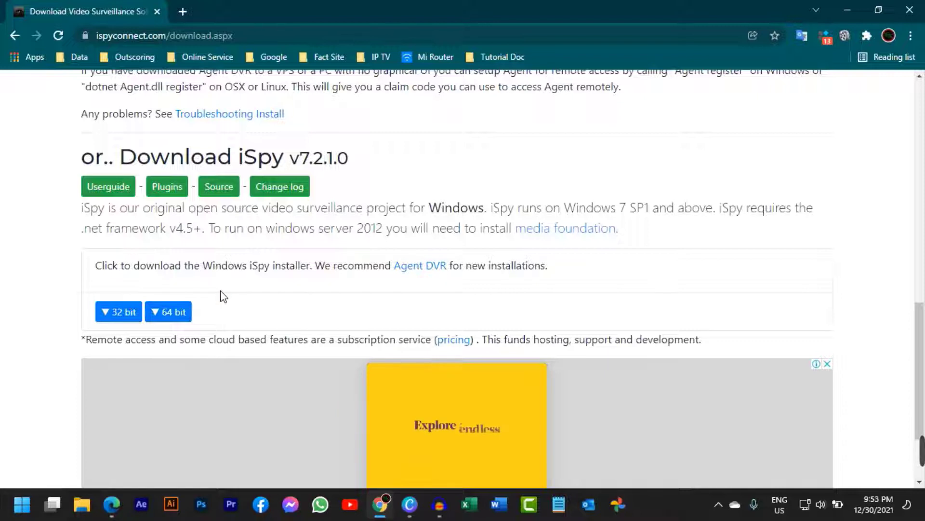
left_click(178, 315)
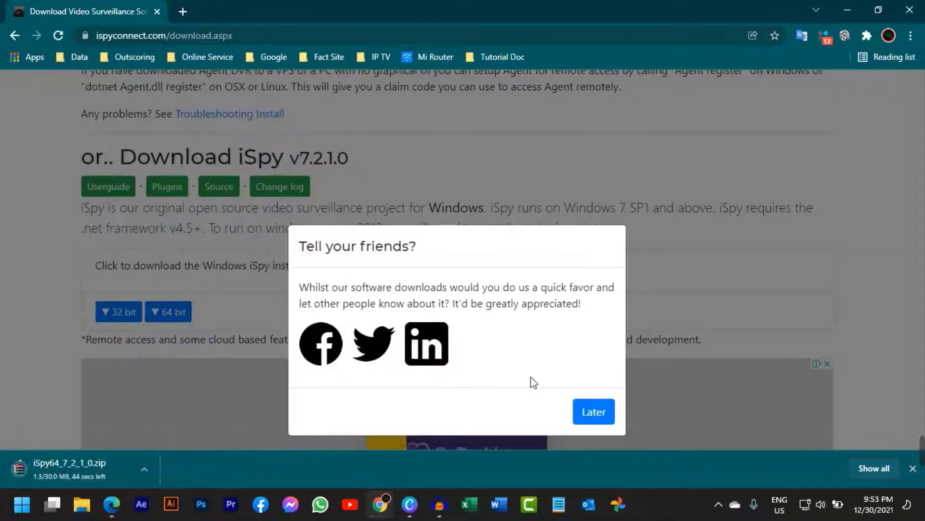
left_click(603, 417)
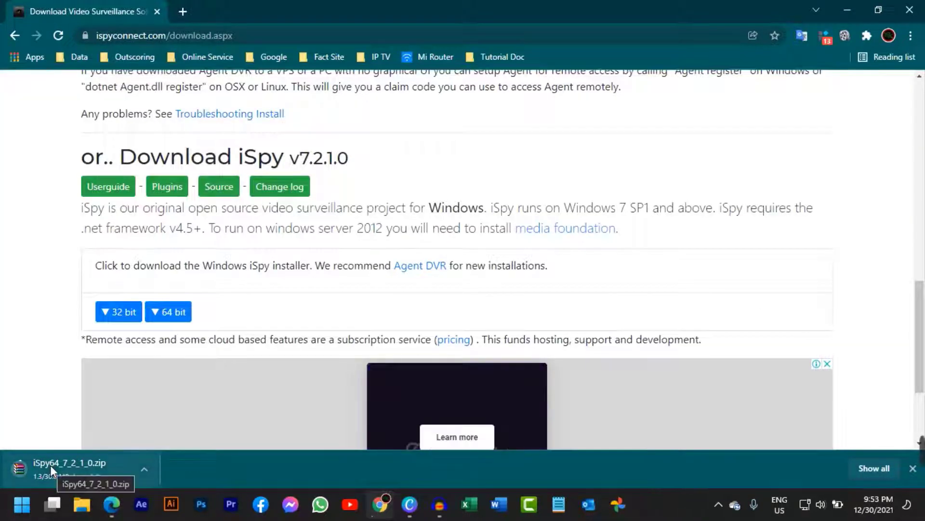
Pause and cancel the running download of iSpy64_7_2_1_0.zip
right_click(81, 467)
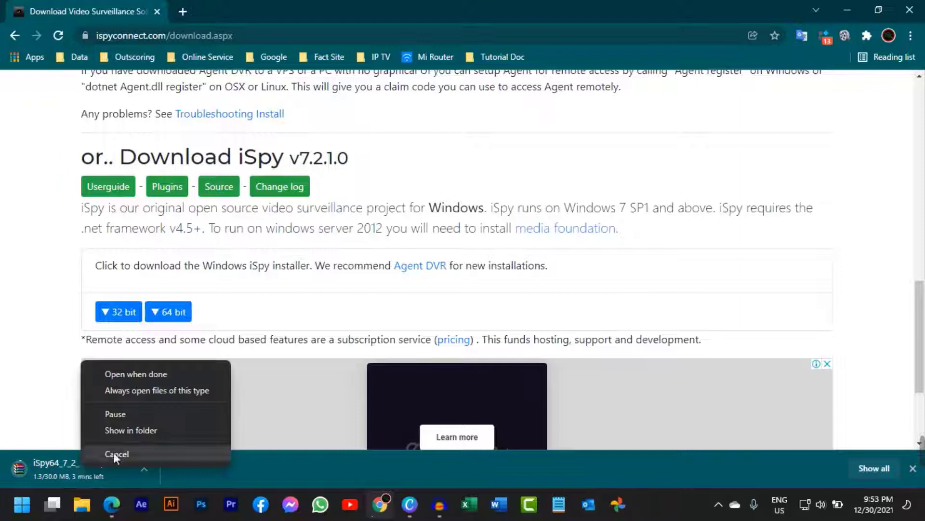
left_click(136, 413)
right_click(59, 475)
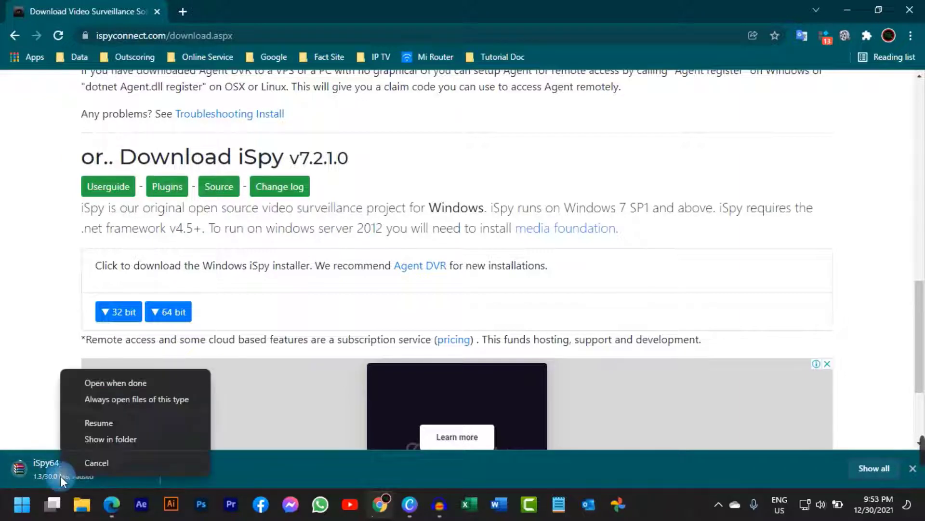
left_click(106, 463)
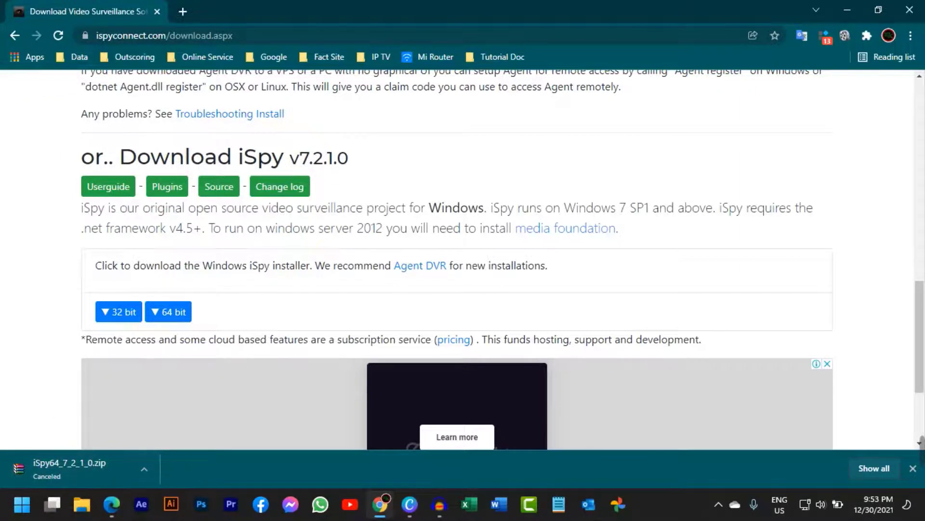
Close the browser, inspect iSpySetup.exe inside the iSpy64_7_2_1_0 archive on the desktop, and close the archive
left_click(910, 9)
left_click(534, 107)
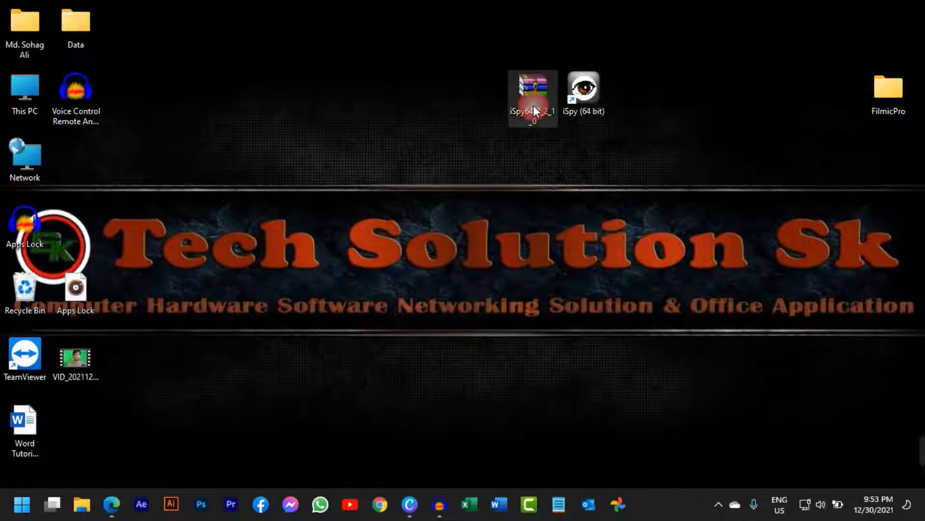
double_click(533, 106)
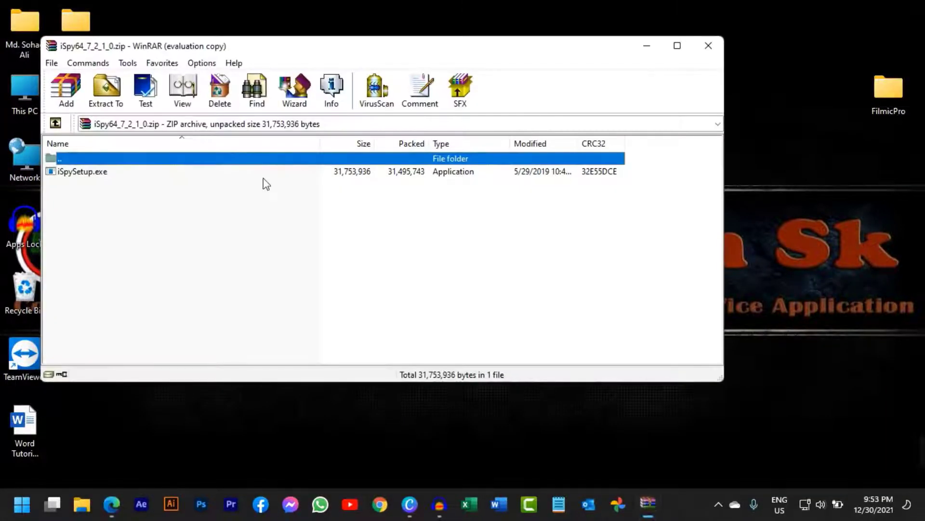
left_click(90, 171)
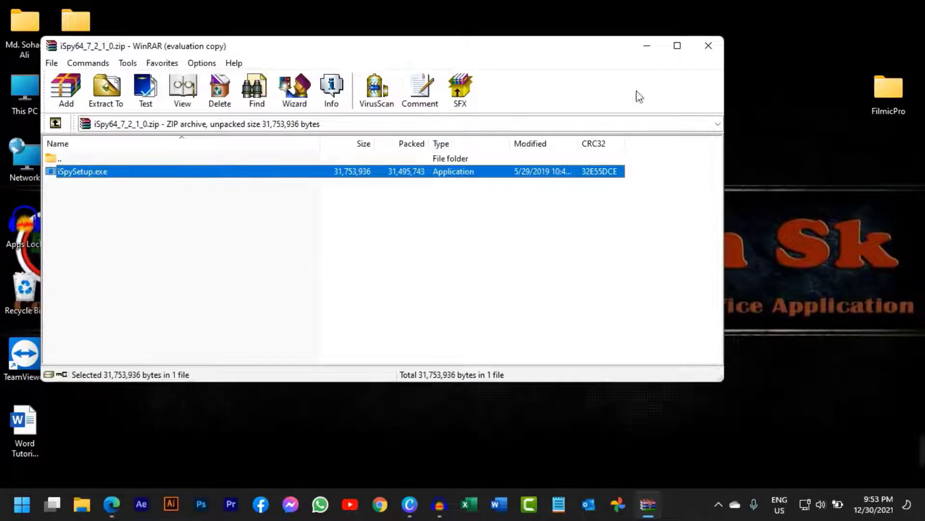
left_click(706, 47)
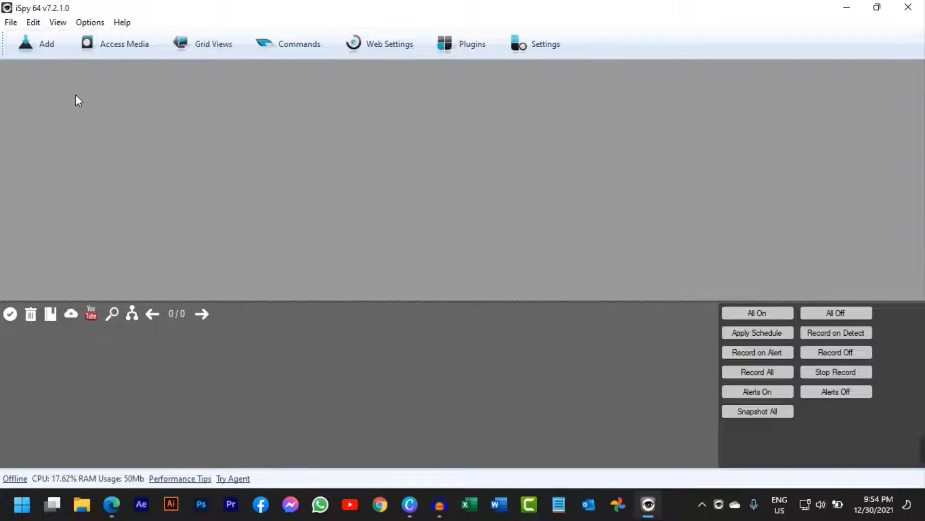
Add a new ONVIF camera in iSpy and reposition its Video Source dialog
left_click(38, 51)
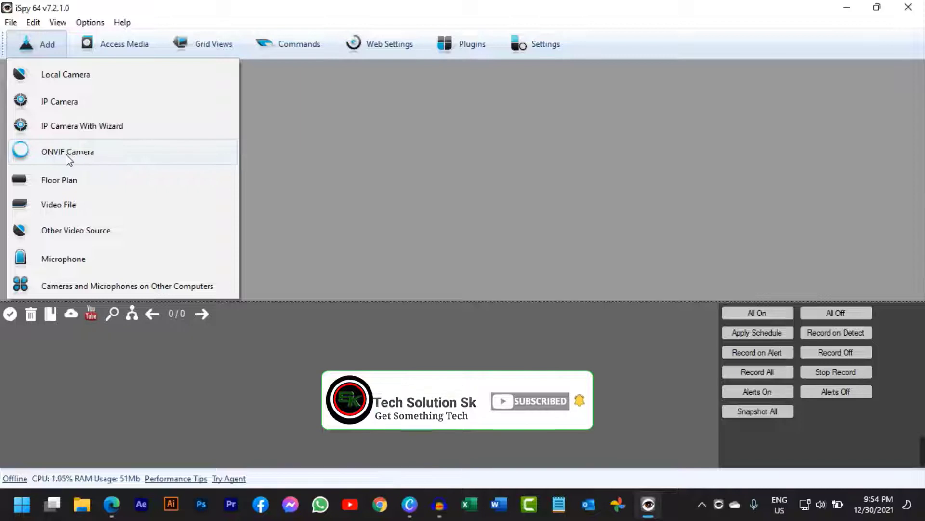
left_click(85, 153)
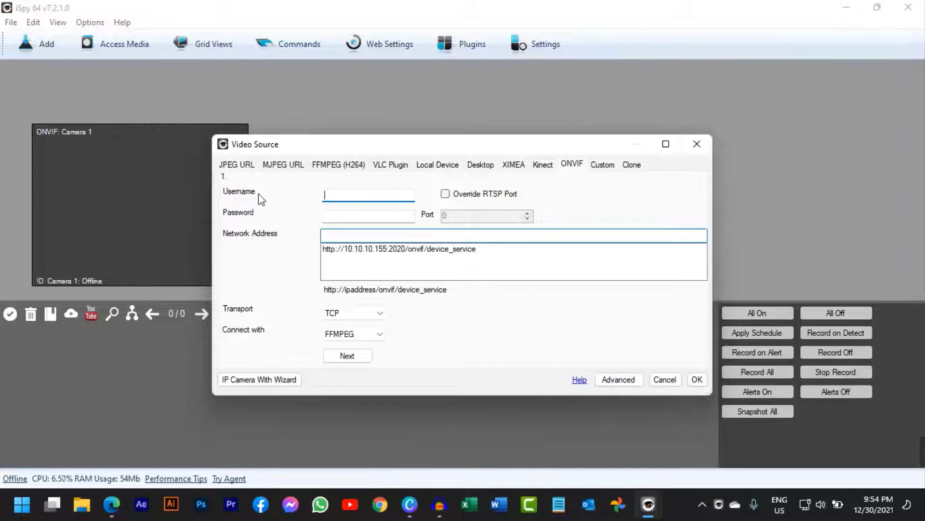
left_click(334, 195)
left_click(331, 212)
left_click_drag(339, 152, 246, 175)
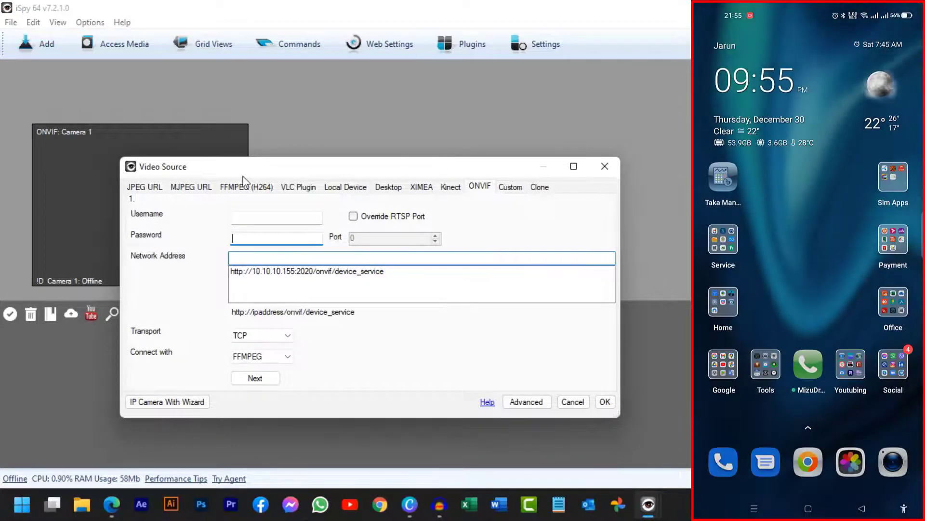
Enter the camera account's username and password in the ONVIF video source settings
left_click(252, 217)
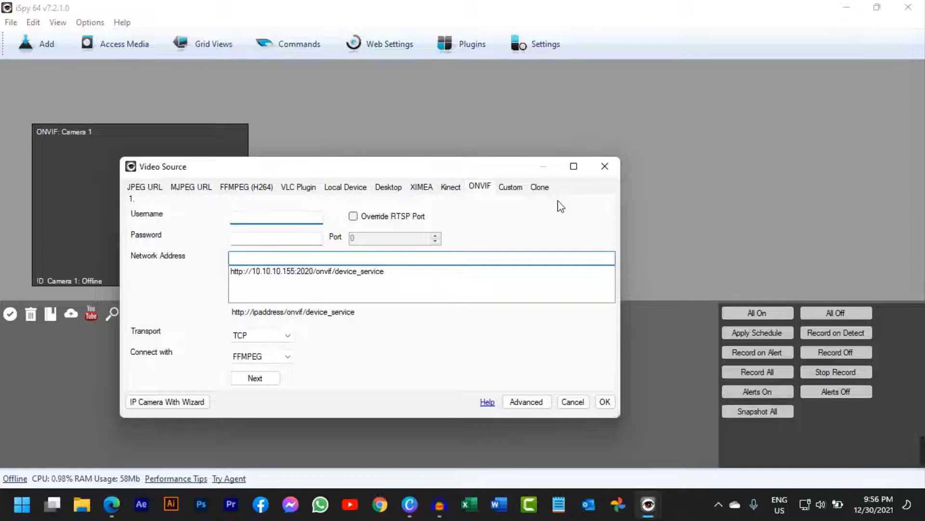
type("sohag")
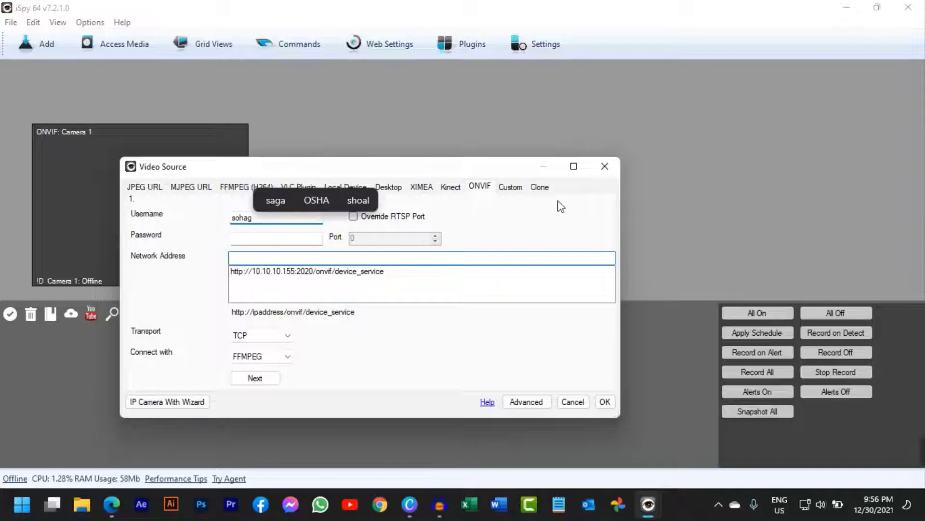
type("tapo")
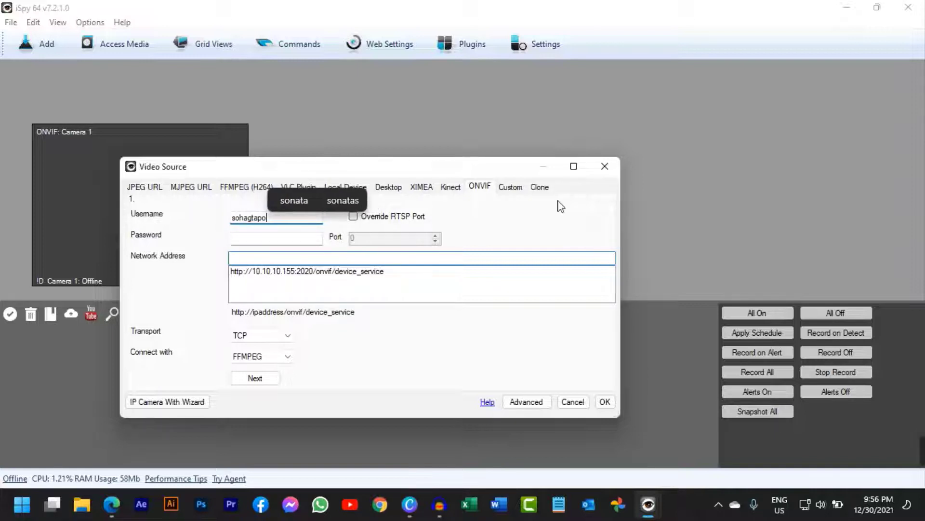
key("Tab")
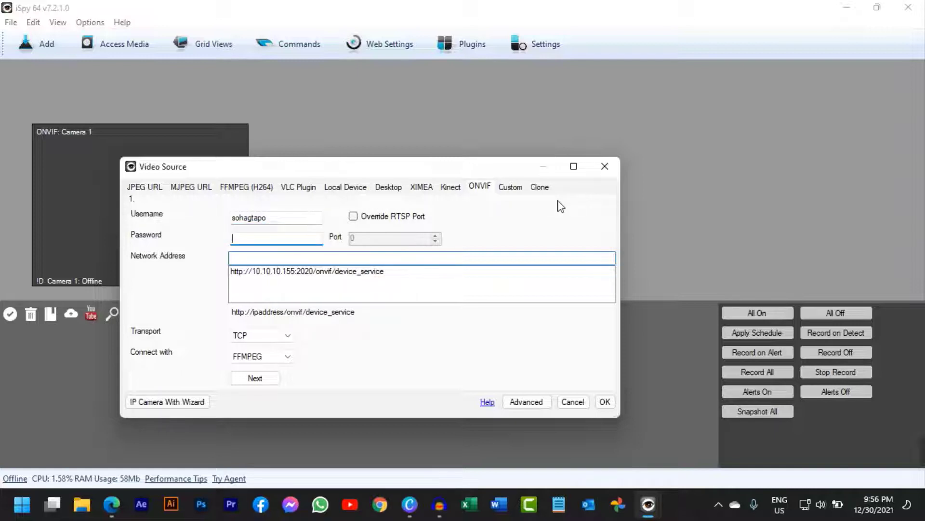
type("***")
left_click(281, 217)
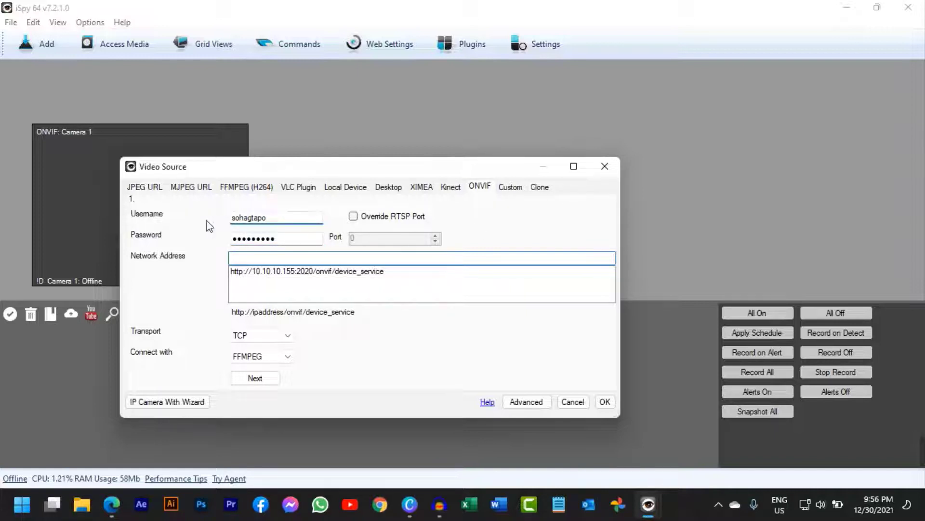
left_click(276, 235)
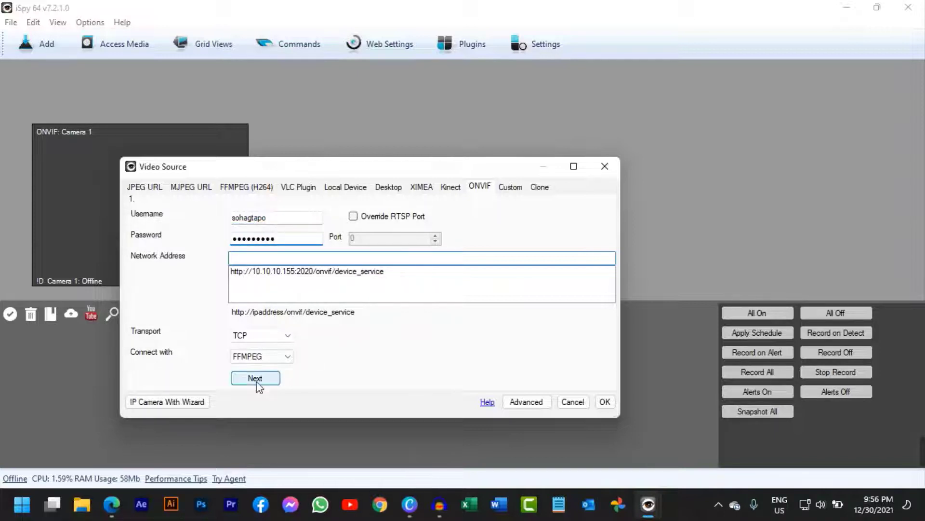
left_click(280, 271)
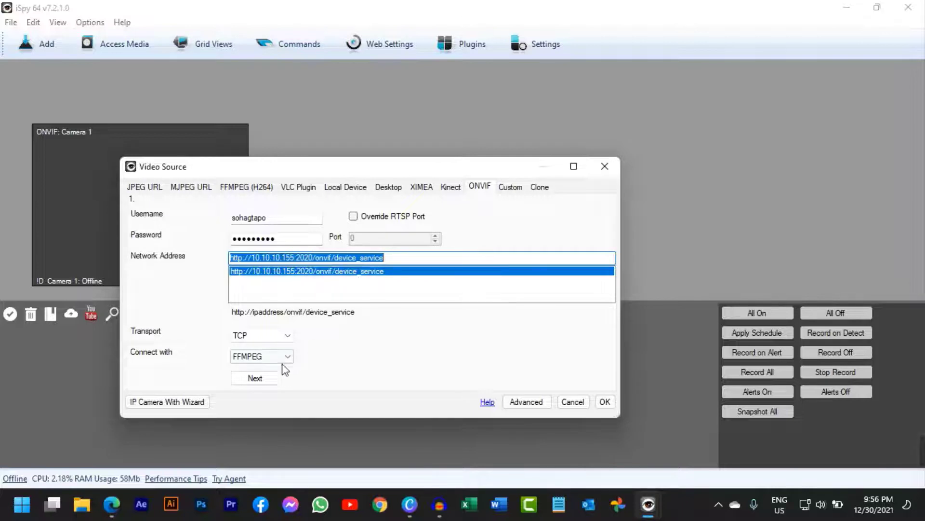
left_click(256, 378)
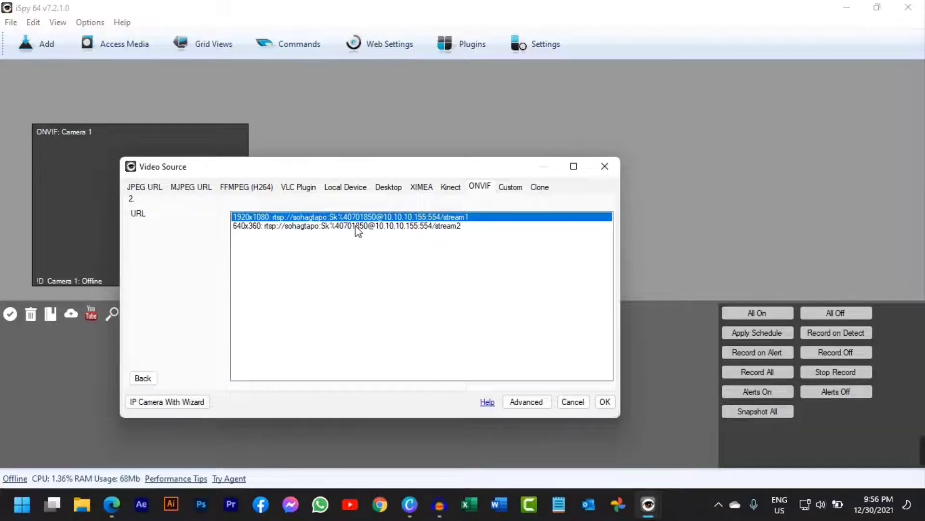
left_click(246, 226)
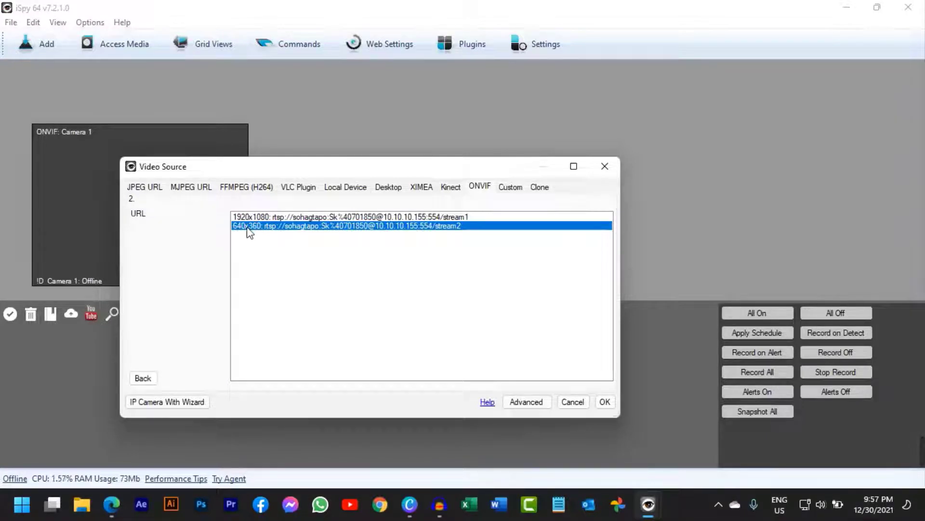
left_click(270, 217)
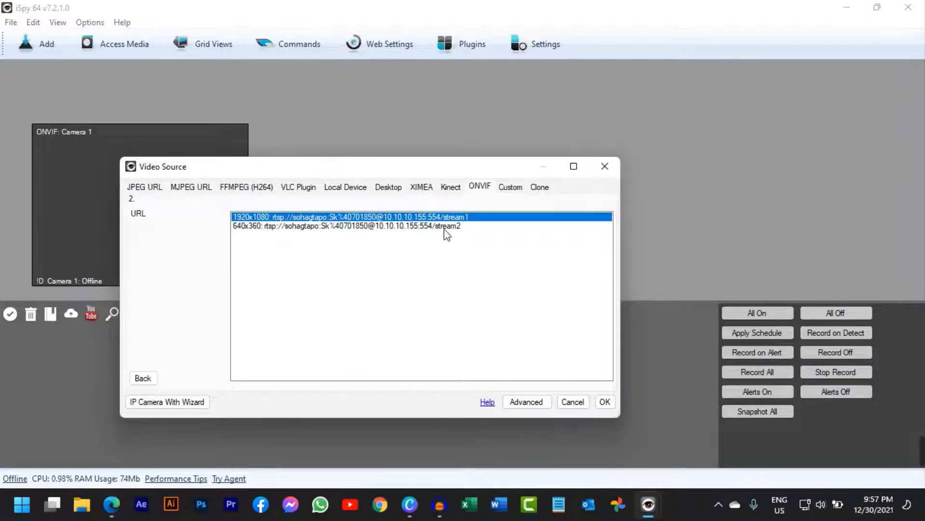
left_click(610, 404)
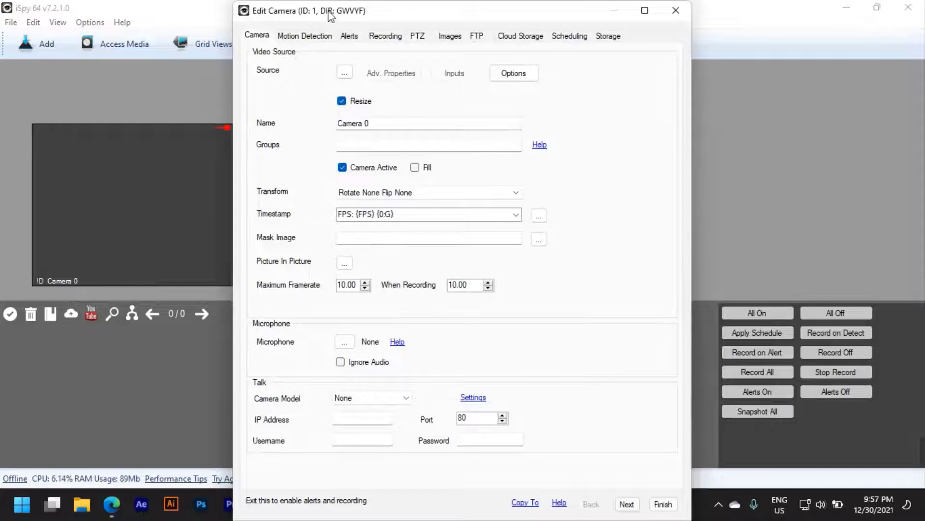
Reposition the Edit Camera dialog, go through its settings up to PTZ without changing any, and finish the camera setup
left_click_drag(331, 12, 338, 9)
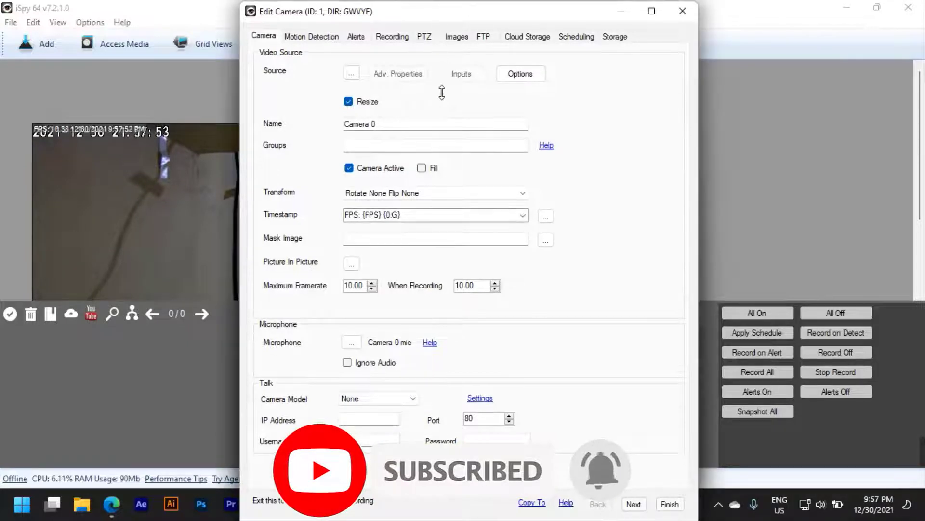
left_click_drag(442, 11, 396, 60)
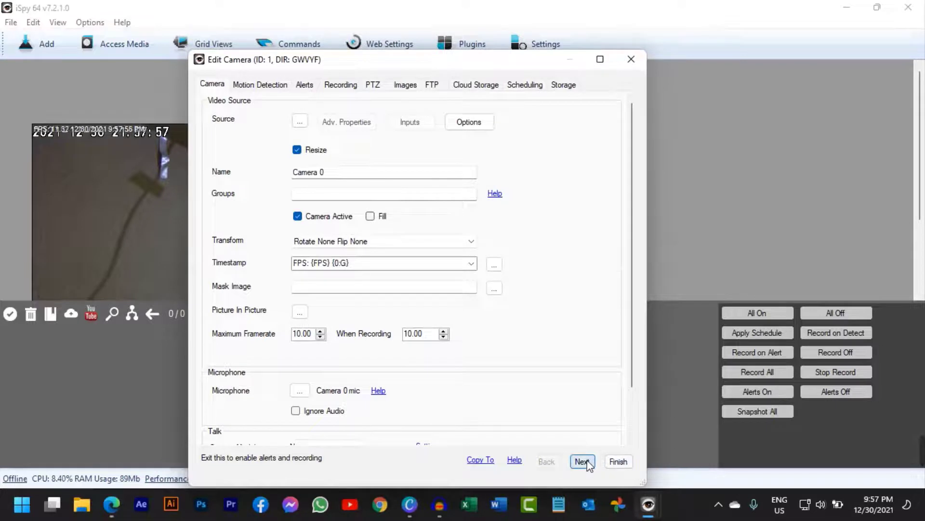
left_click(582, 461)
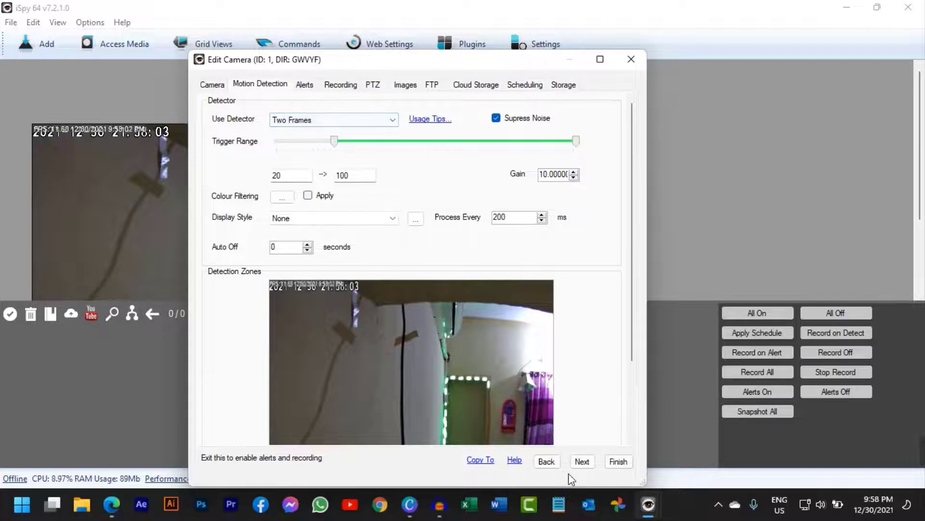
left_click(587, 464)
left_click(589, 465)
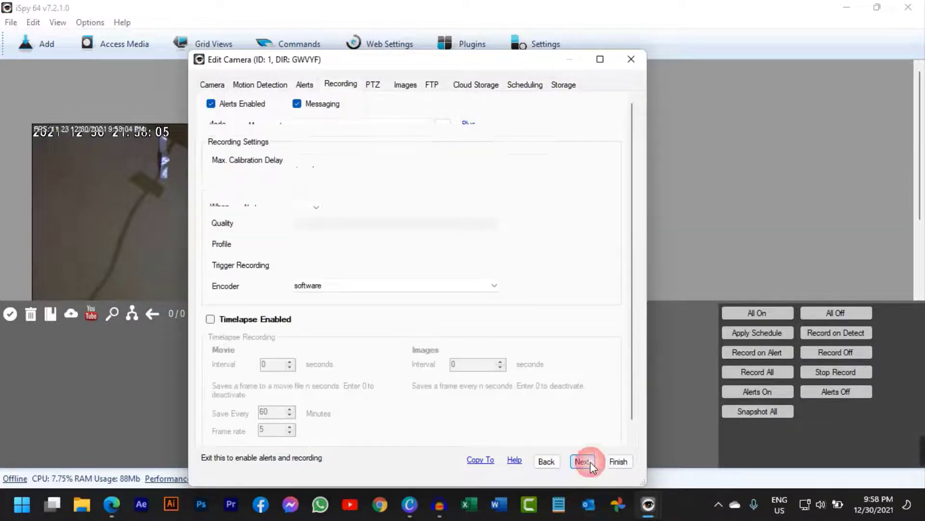
left_click(587, 463)
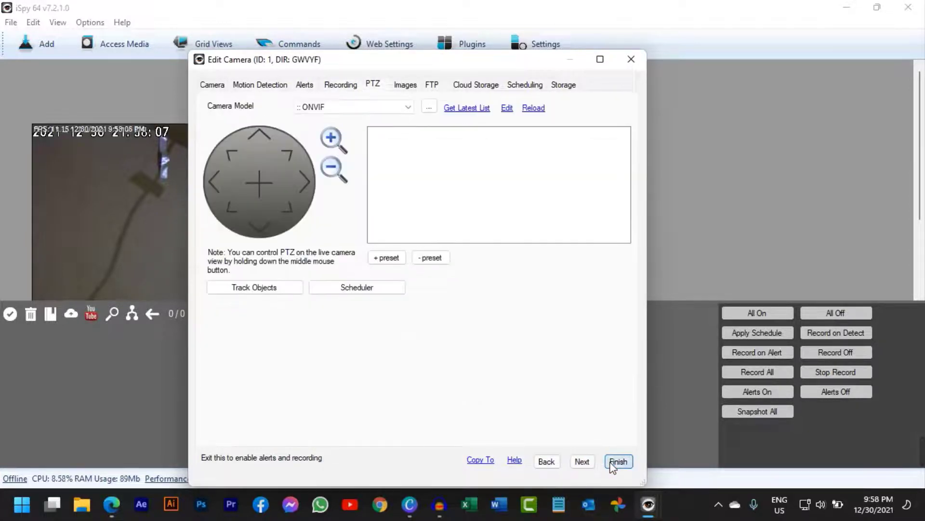
left_click(617, 461)
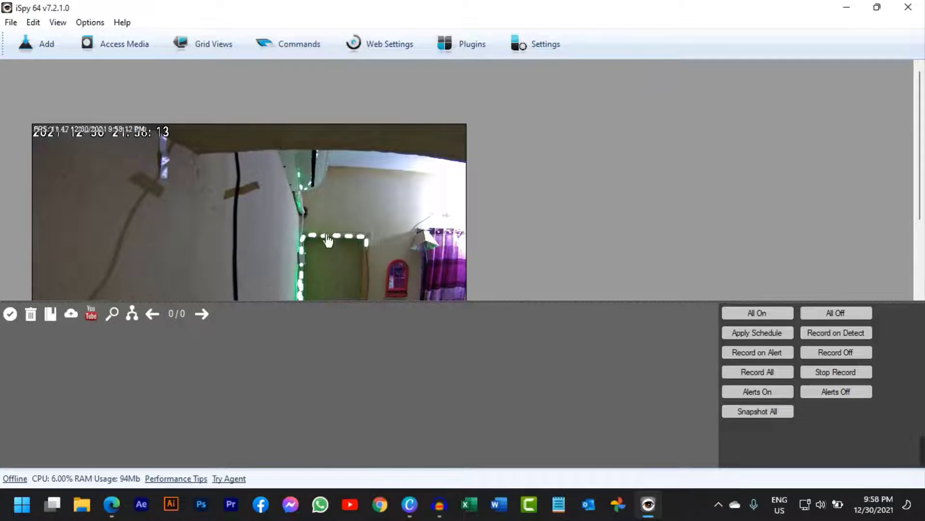
Examine the full live view of Camera 0 with its microphone level, and look at the media filter without applying it
left_click_drag(920, 170, 922, 239)
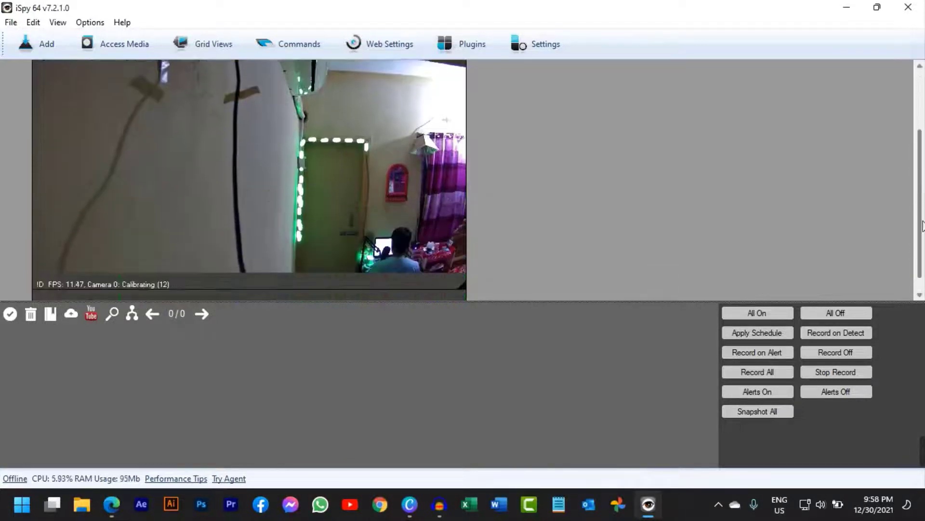
mouse_move(217, 197)
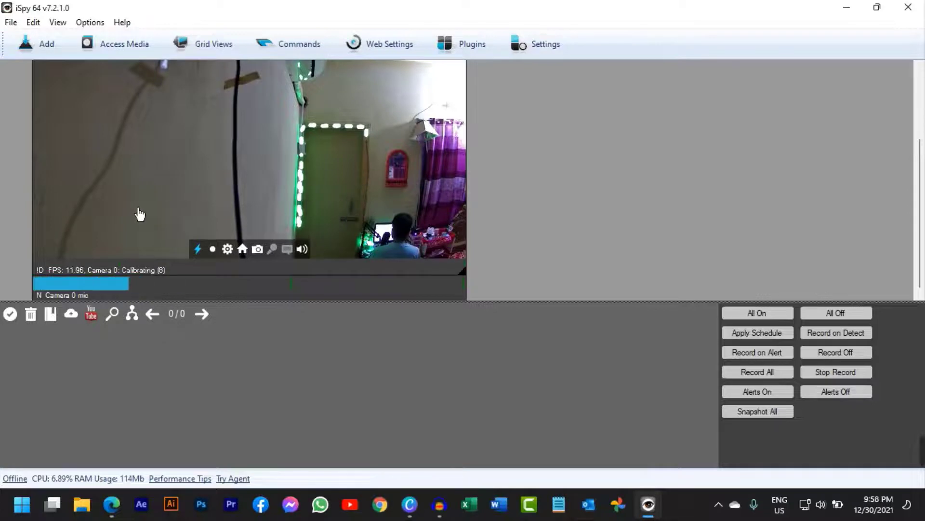
mouse_move(123, 284)
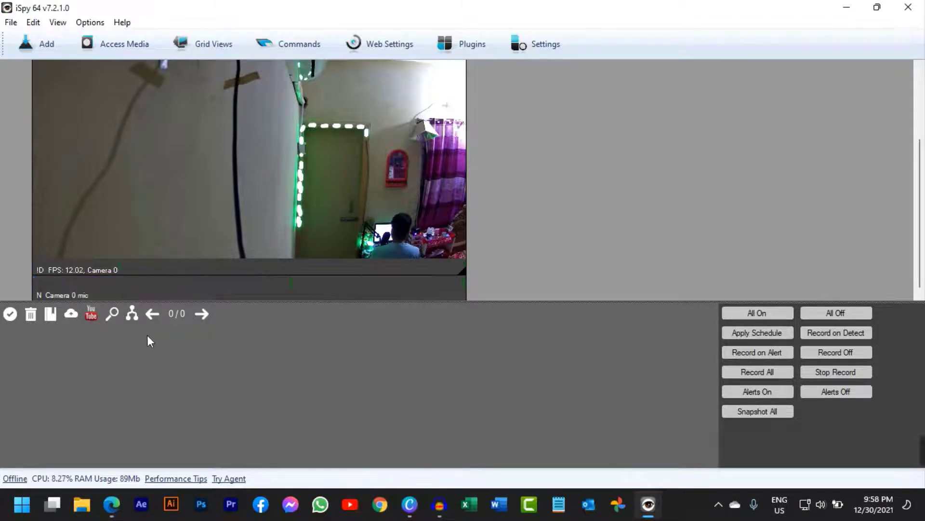
left_click(115, 320)
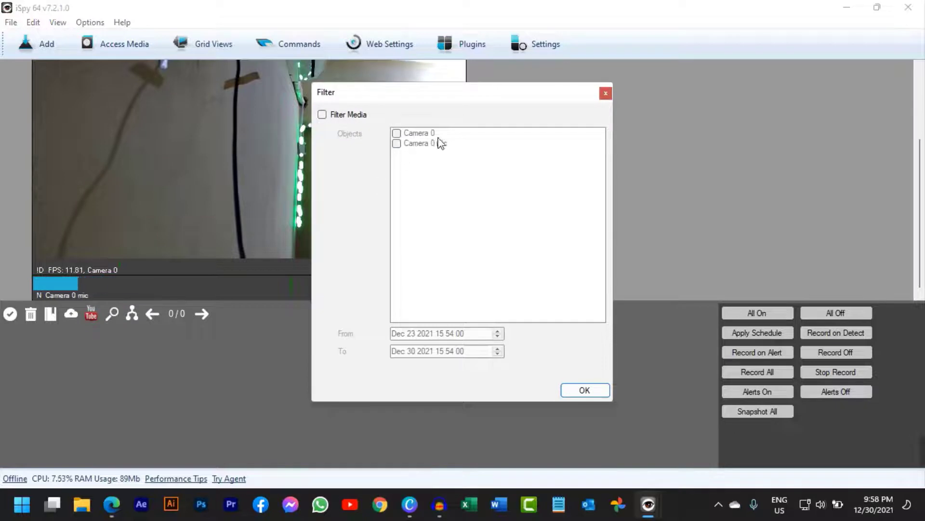
left_click(606, 94)
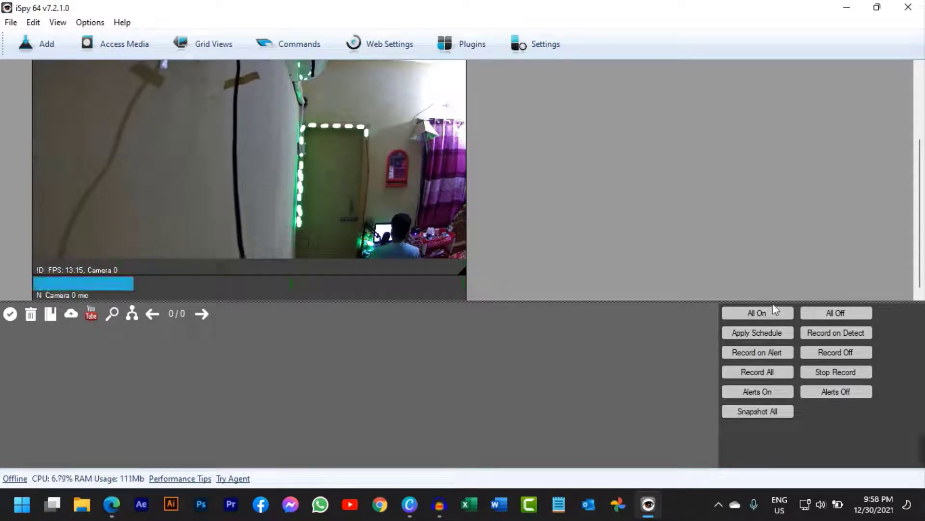
Record a short clip from all cameras and stop the recording
left_click(763, 337)
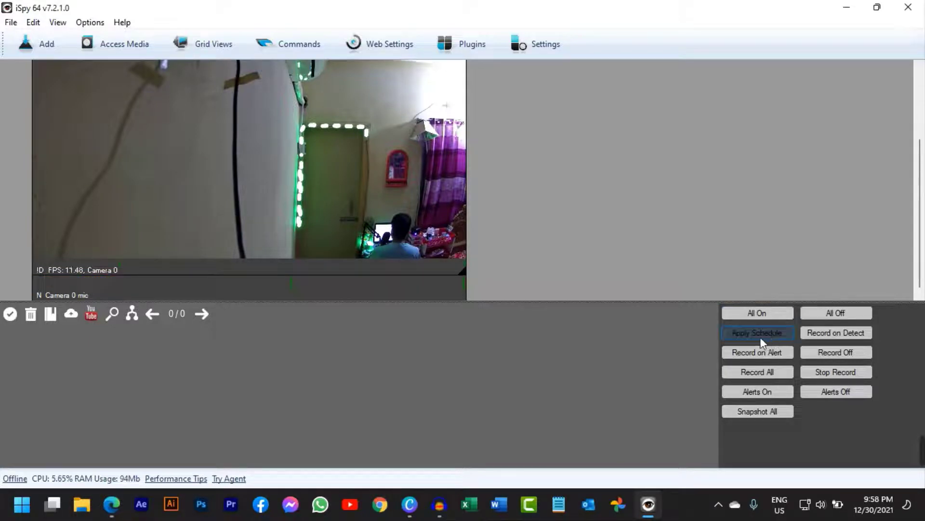
left_click(786, 355)
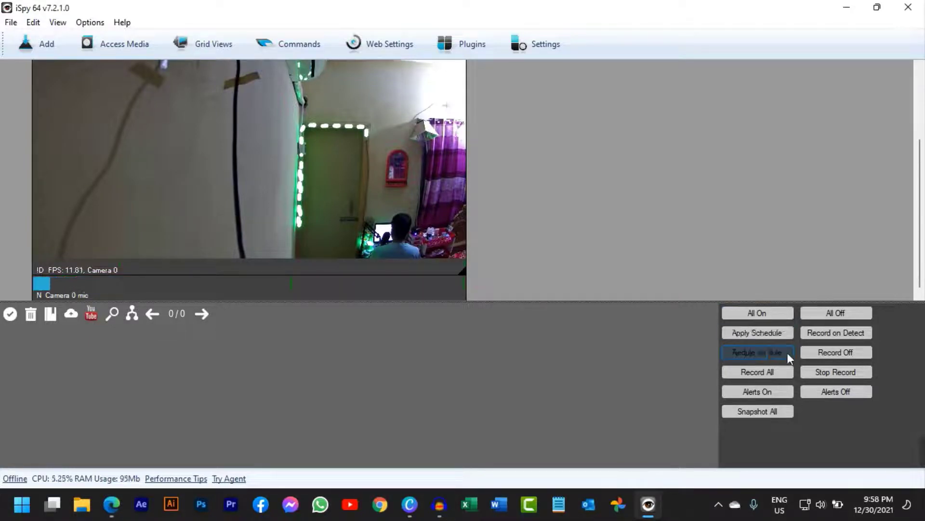
left_click(826, 368)
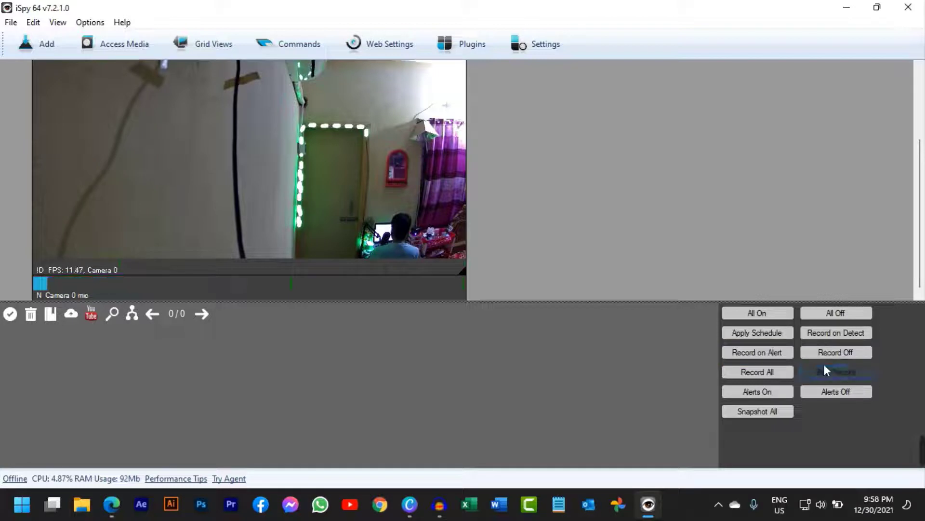
left_click(774, 372)
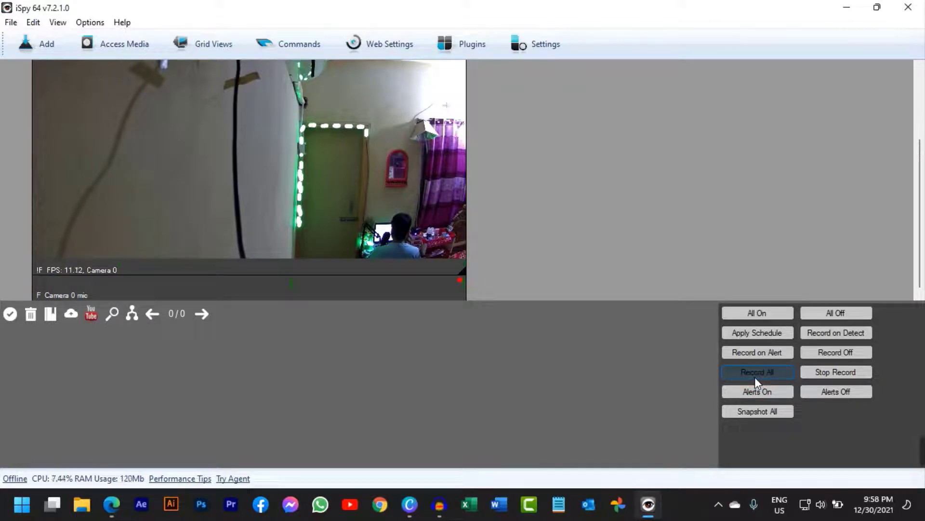
mouse_move(171, 286)
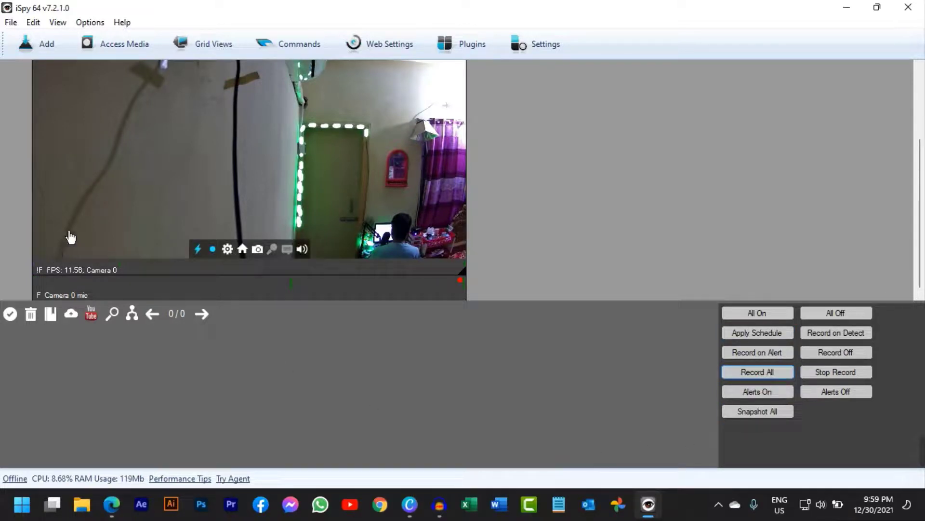
left_click(834, 374)
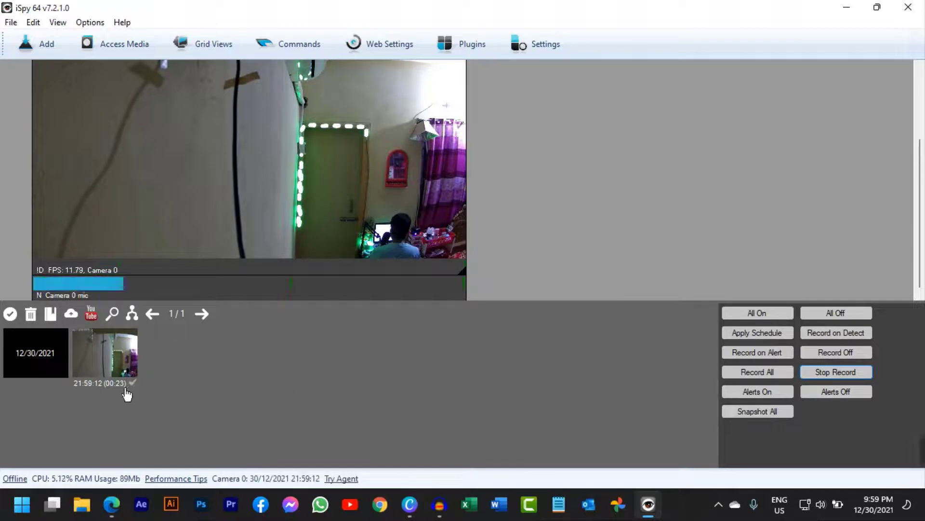
Try to open the recorded clip, and dismiss the Web Server Settings without entering login details
mouse_move(130, 383)
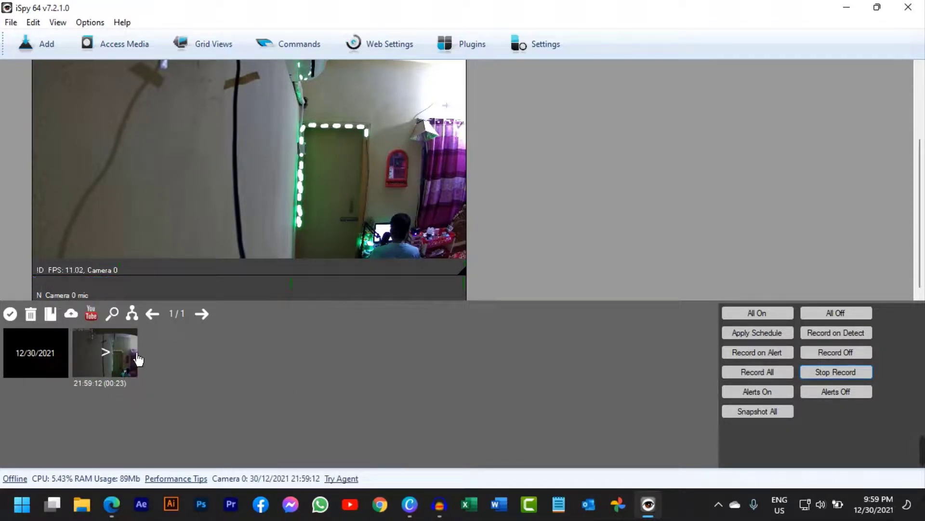
left_click(104, 366)
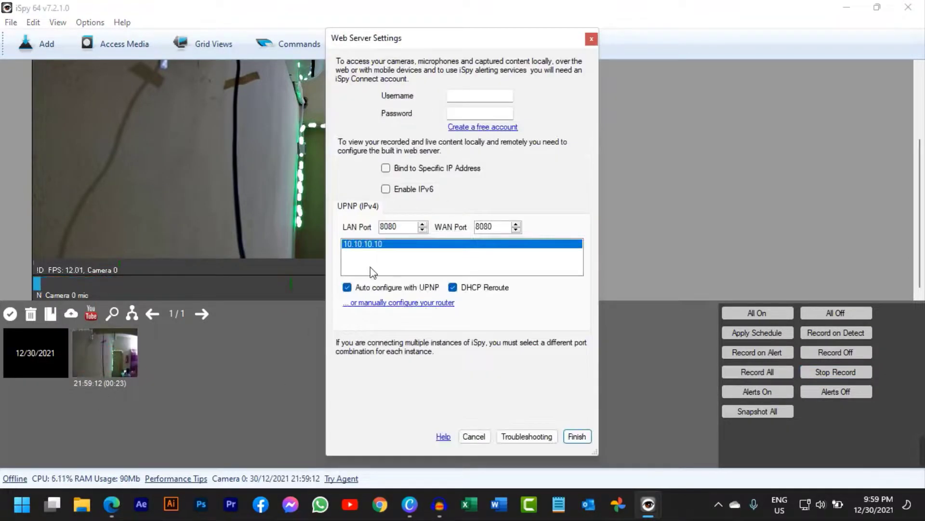
left_click(577, 436)
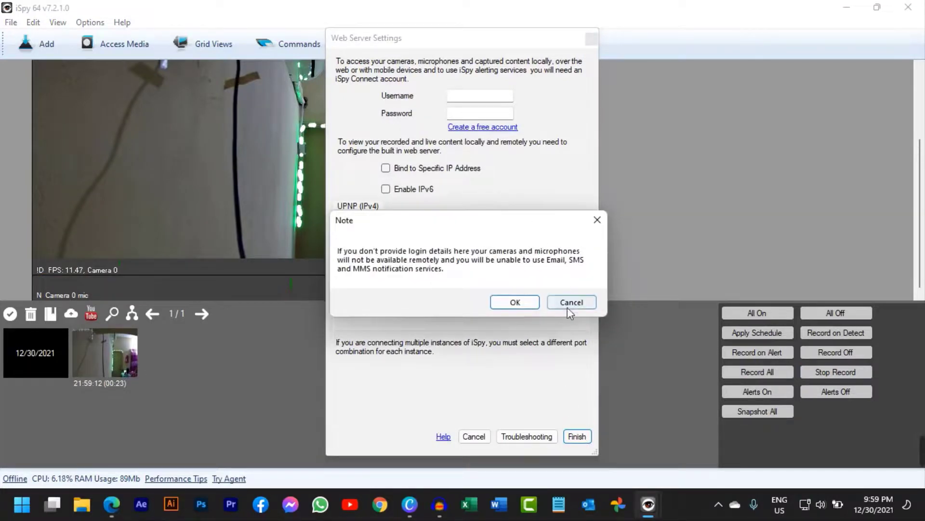
left_click(515, 302)
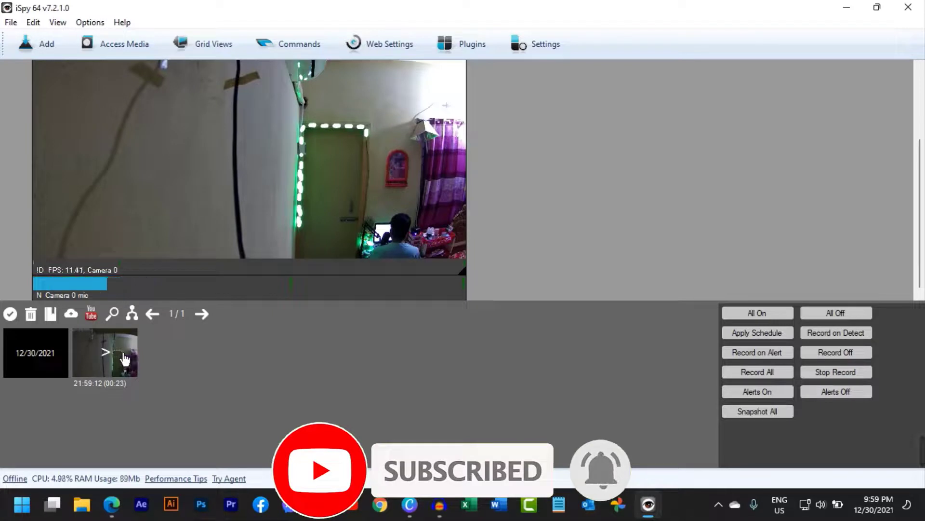
Show the recorded clip in its folder and play the MP4 file 1_2021-12-30_21-58-50
right_click(93, 351)
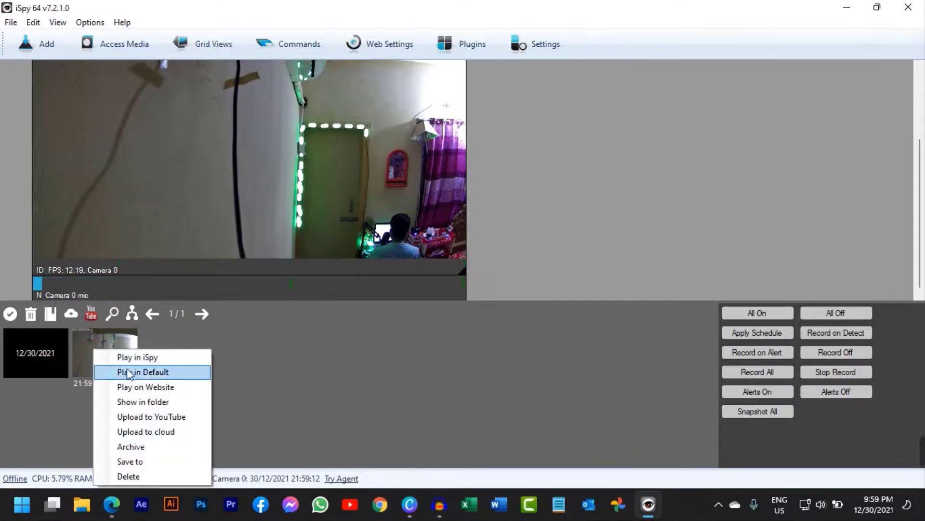
left_click(130, 402)
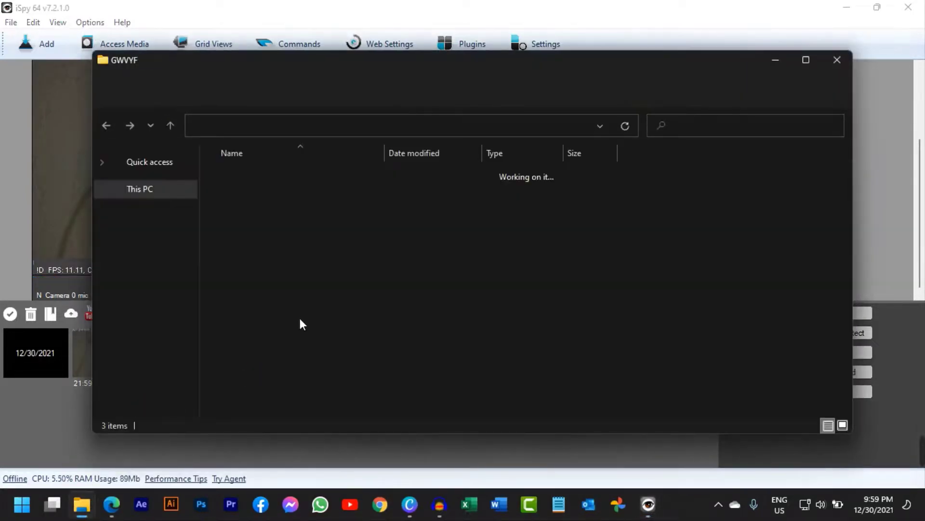
left_click(310, 299)
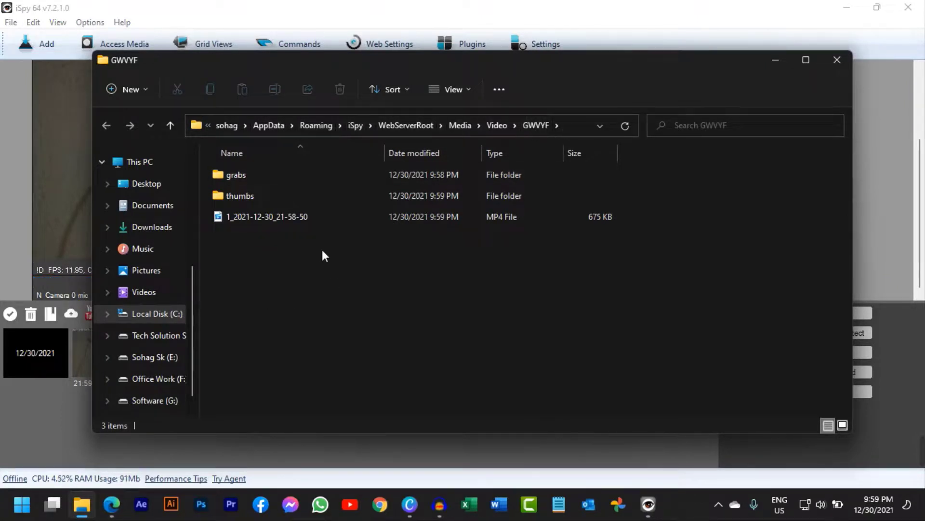
left_click(269, 222)
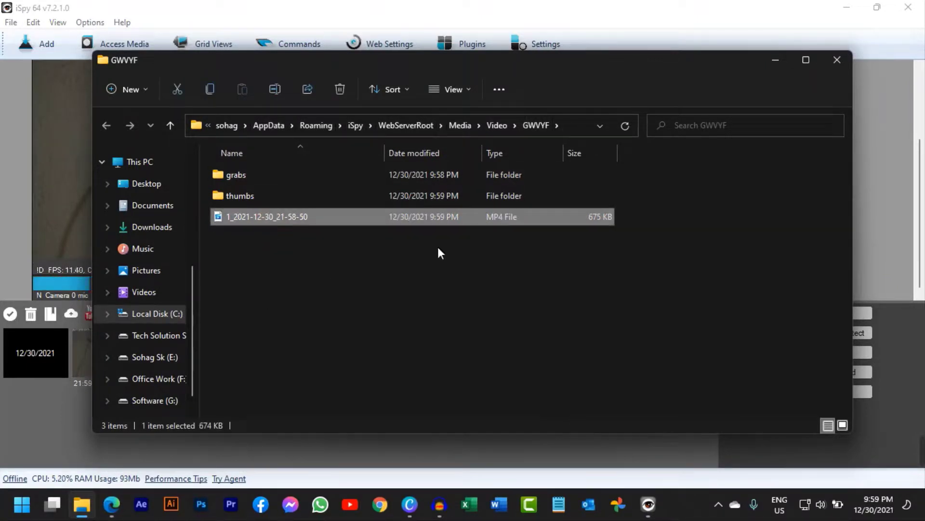
double_click(300, 216)
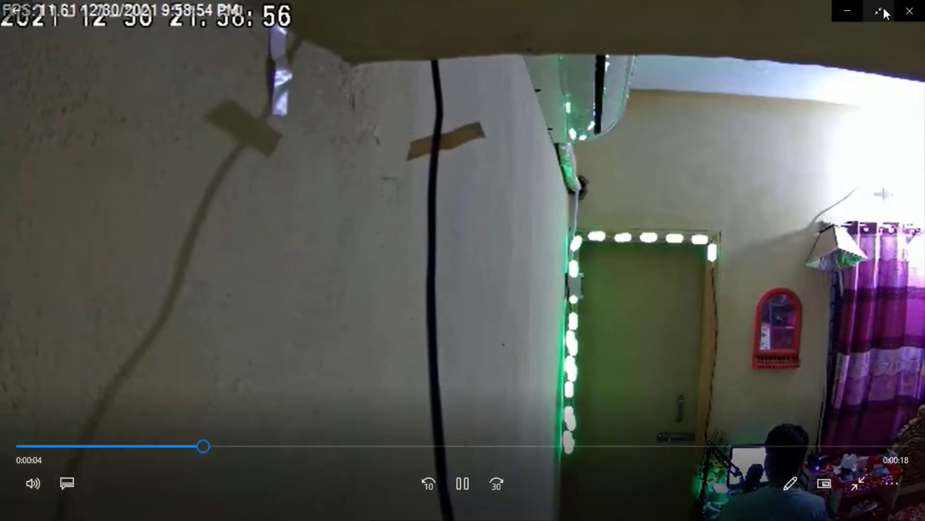
Reduce the video player to a smaller window, close it, and close the GWVYF folder
left_click(881, 8)
left_click_drag(559, 12, 502, 206)
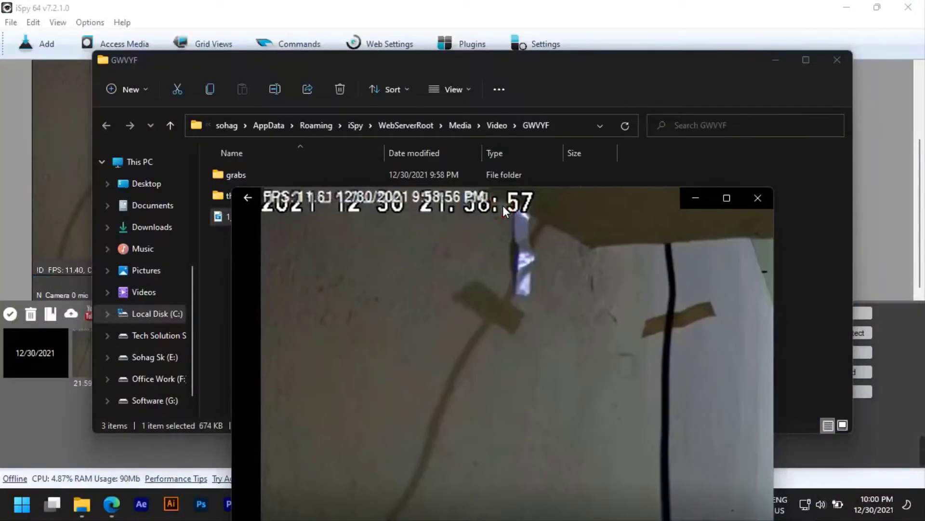
left_click(758, 201)
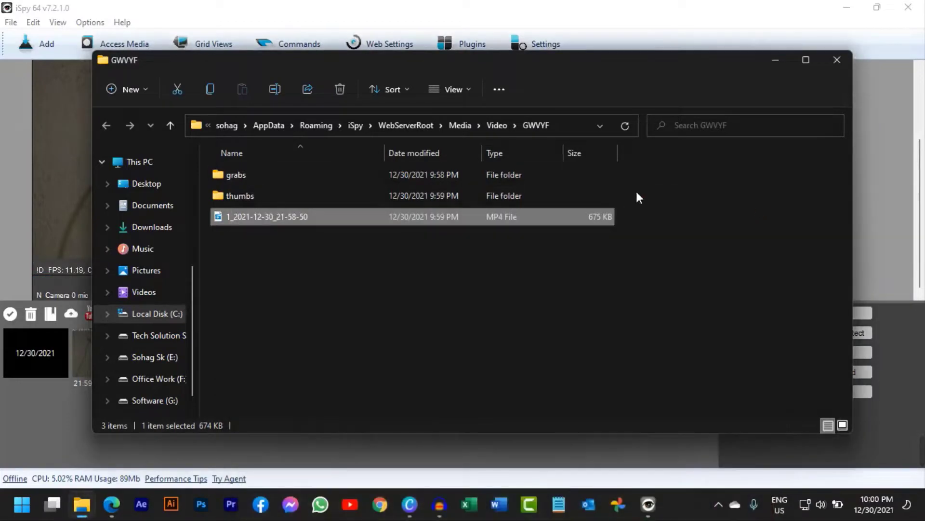
left_click(833, 61)
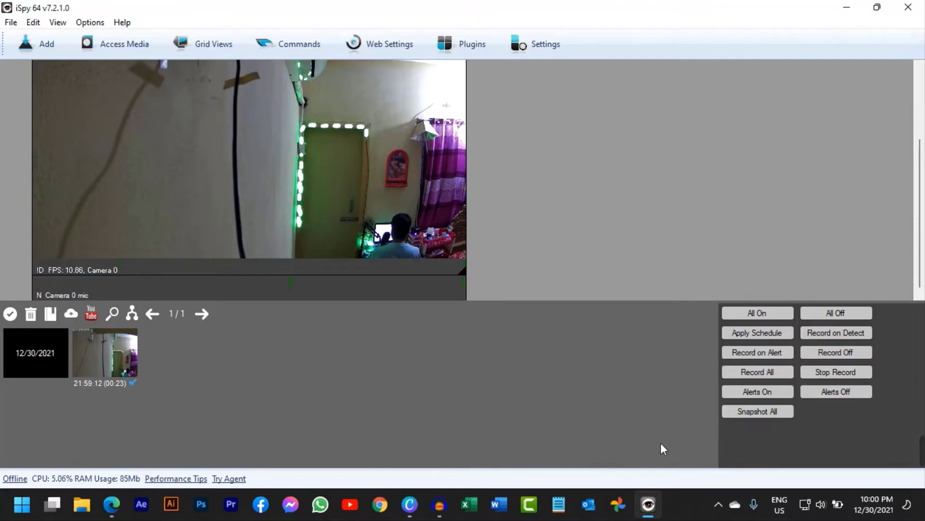
left_click(718, 505)
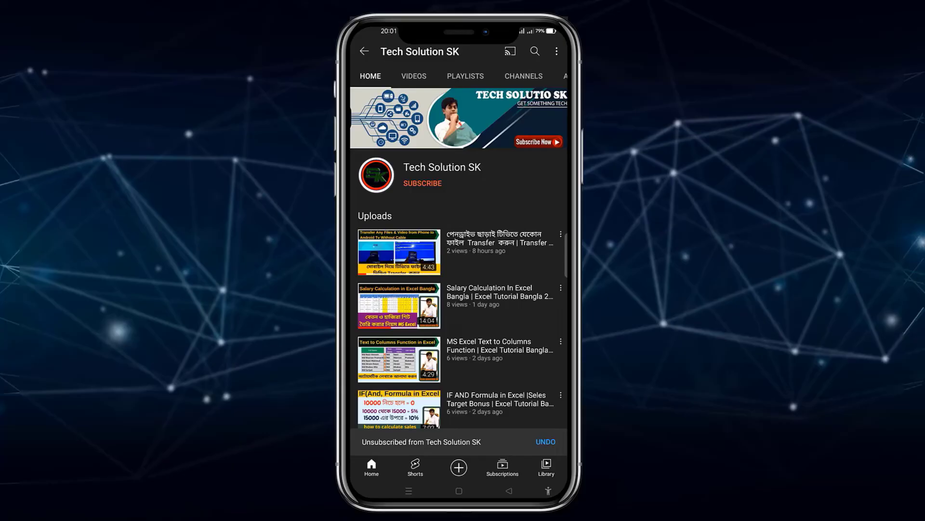